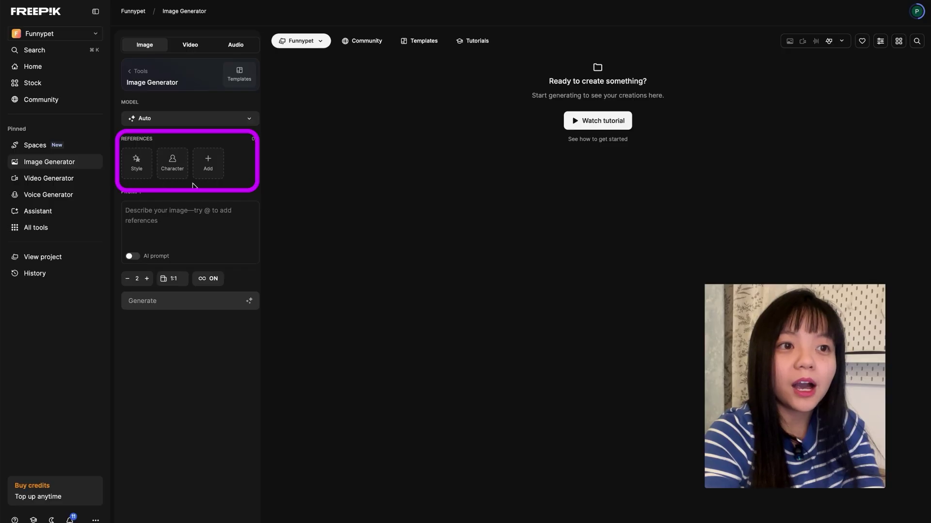
# Step: Add the 2D character illustration Group 447.png to the image generator as the first reference
pyautogui.moveTo(194, 219)
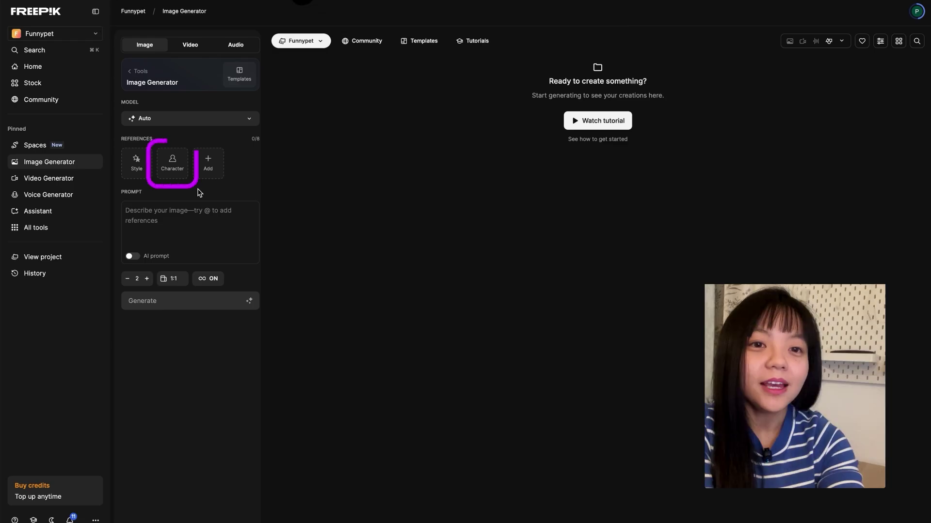
pyautogui.click(170, 165)
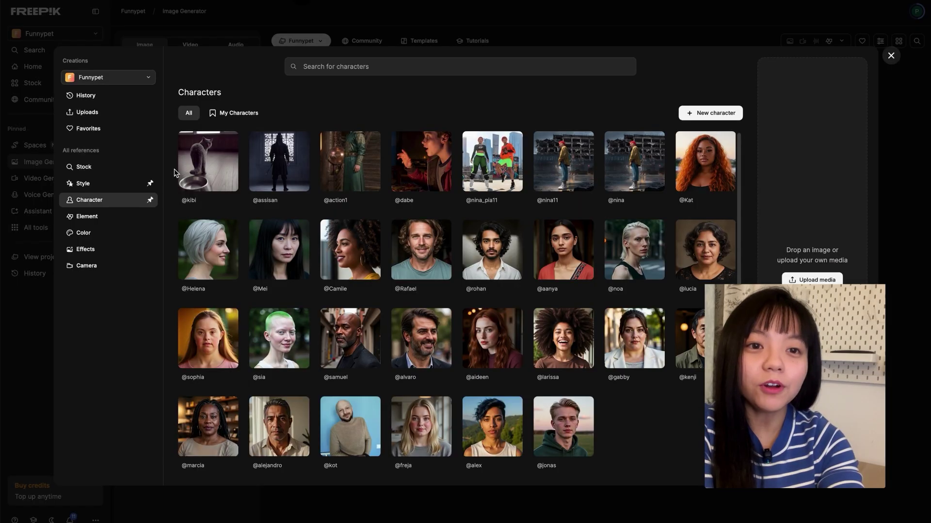
pyautogui.click(302, 192)
pyautogui.moveTo(301, 409); pyautogui.dragTo(808, 205)
pyautogui.click(808, 205)
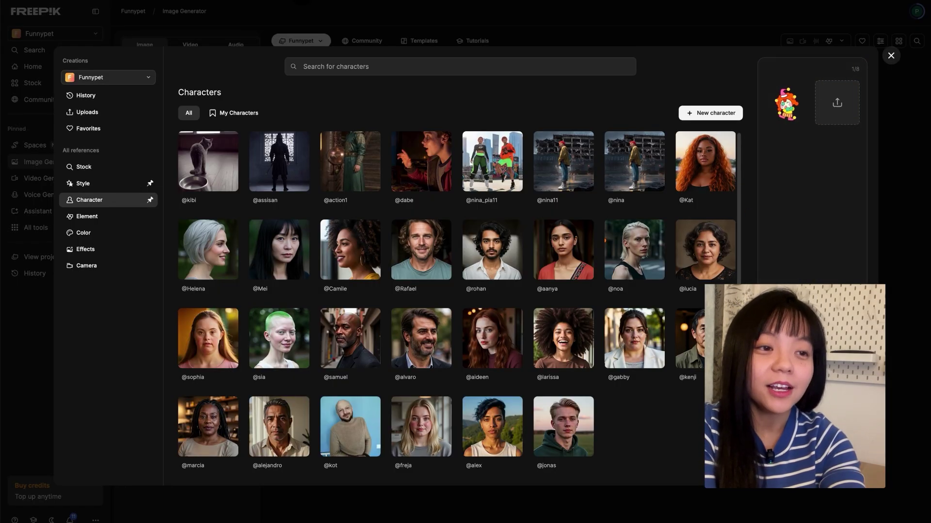
pyautogui.press('Escape')
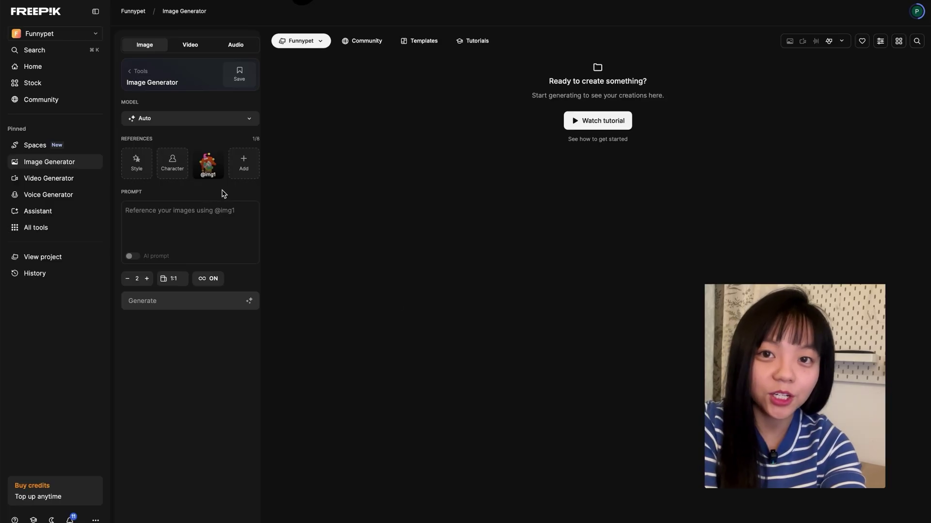
# Step: Add the 3D style image freepik__a-stylized...ung-g__67380.png from the assest folder as the second reference
pyautogui.click(245, 164)
pyautogui.press('super+Tab')
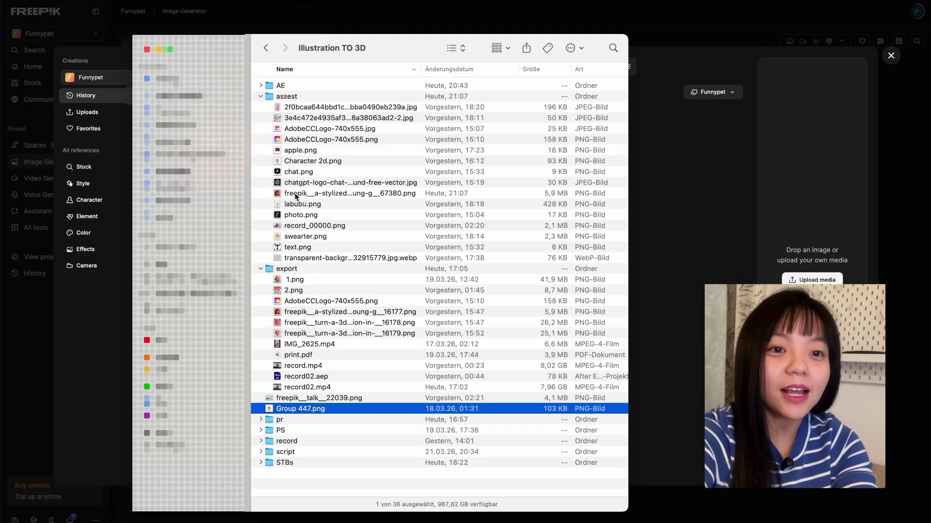
pyautogui.moveTo(349, 193); pyautogui.dragTo(812, 214)
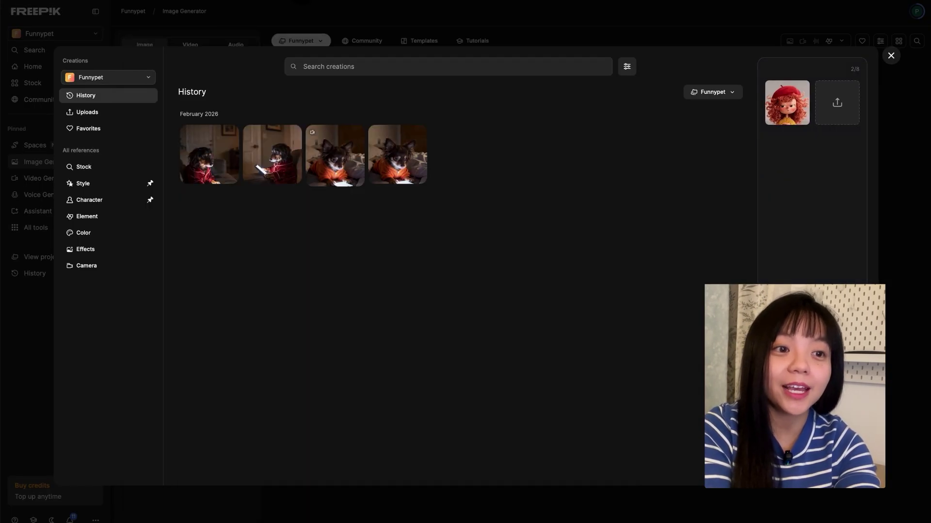
pyautogui.press('Escape')
# Step: Paste the prompt describing a Pixar-style 3D designer-toy version of the 2D illustration and generate the images
pyautogui.click(161, 248)
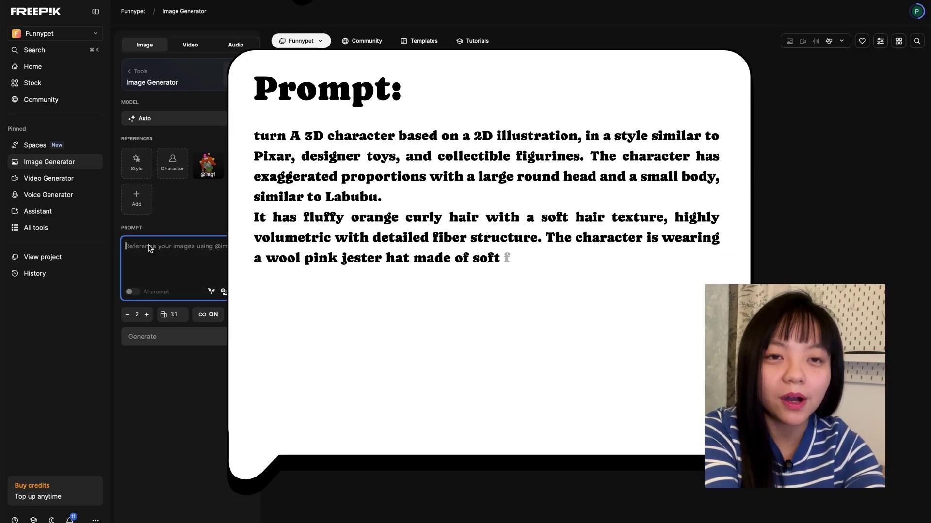
pyautogui.press('super+v')
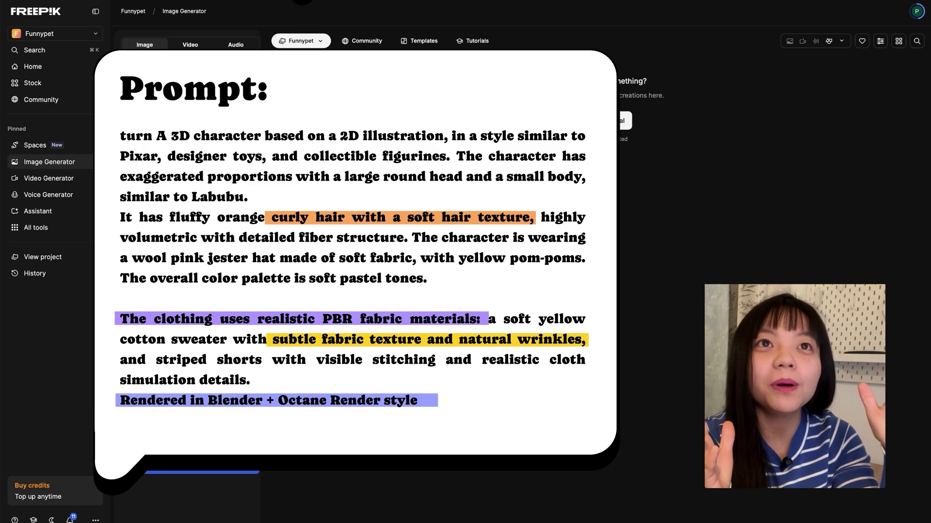
pyautogui.click(251, 473)
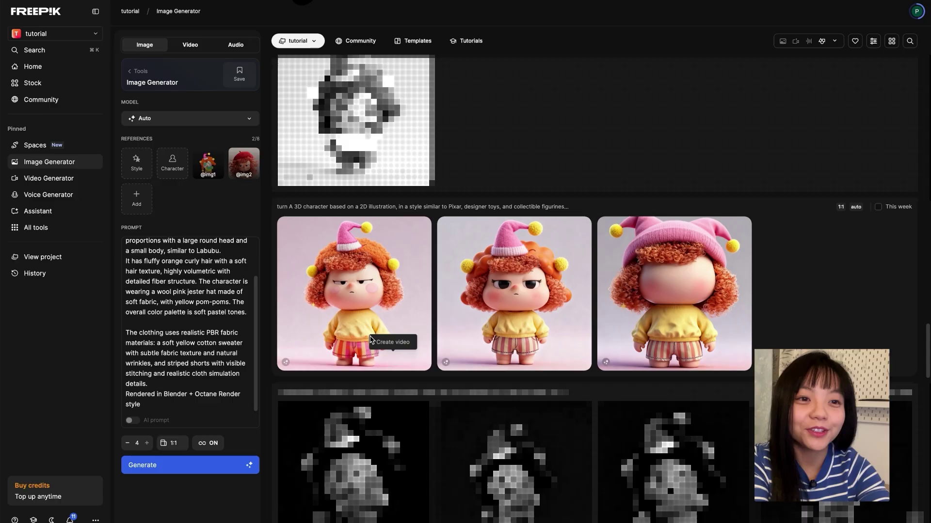
# Step: Compare the generated characters and open the one with the striped shorts and two half-open dark eyes in the image editor
pyautogui.click(412, 358)
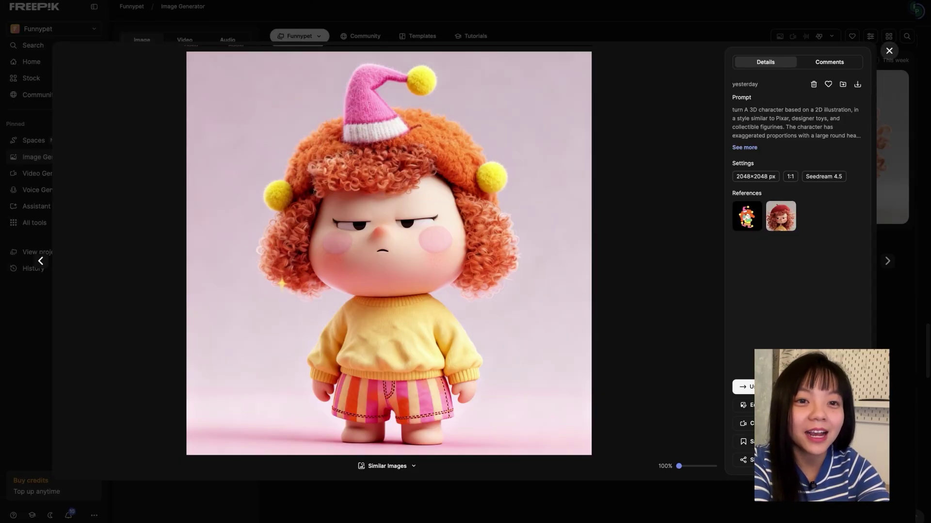
pyautogui.press('Right')
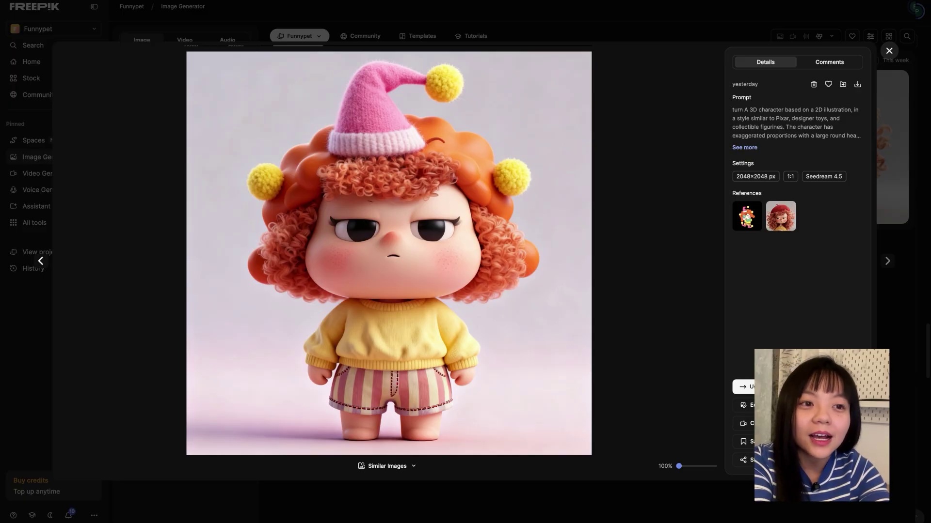
pyautogui.press('Right')
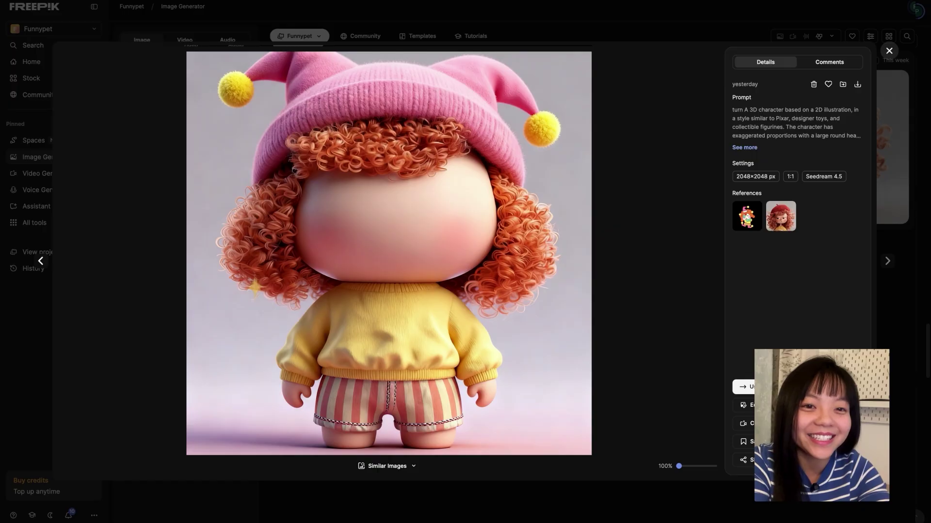
pyautogui.press('Right')
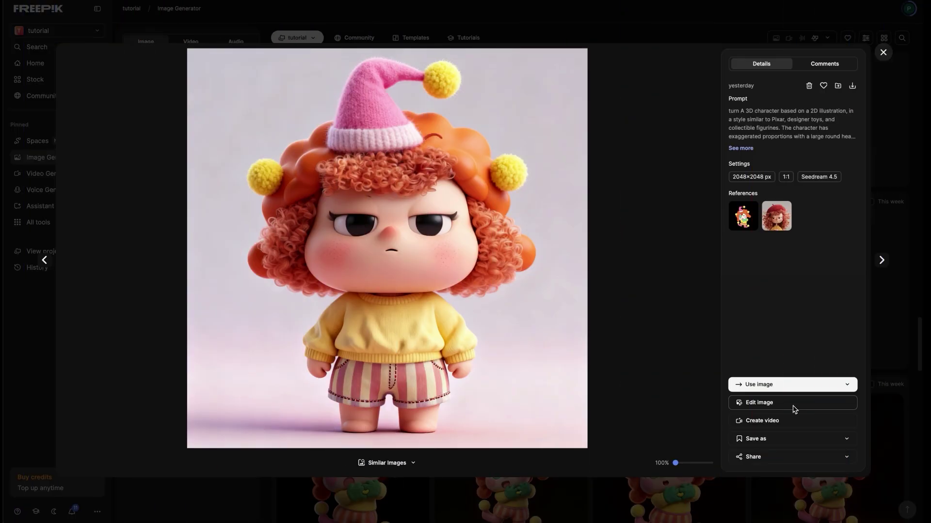
pyautogui.click(792, 408)
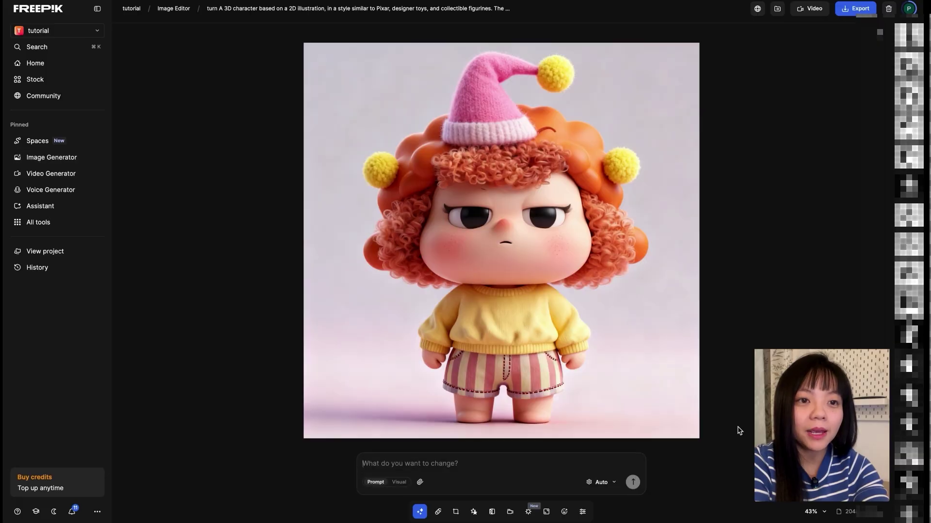
# Step: Attach the 2D character illustration from the device as a reference for the edit
pyautogui.click(420, 483)
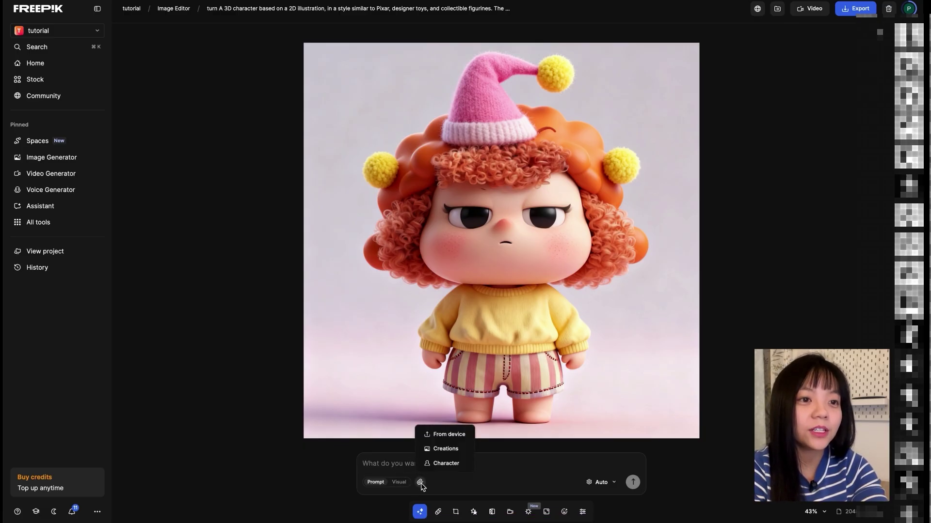
pyautogui.click(449, 438)
pyautogui.click(139, 176)
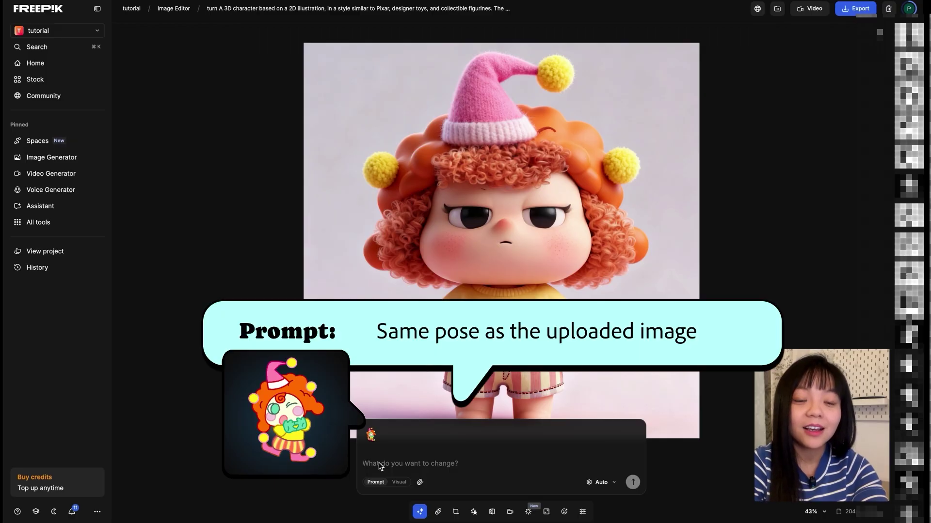
# Step: Write an edit prompt asking for the same pose as the uploaded image
pyautogui.write('some ')
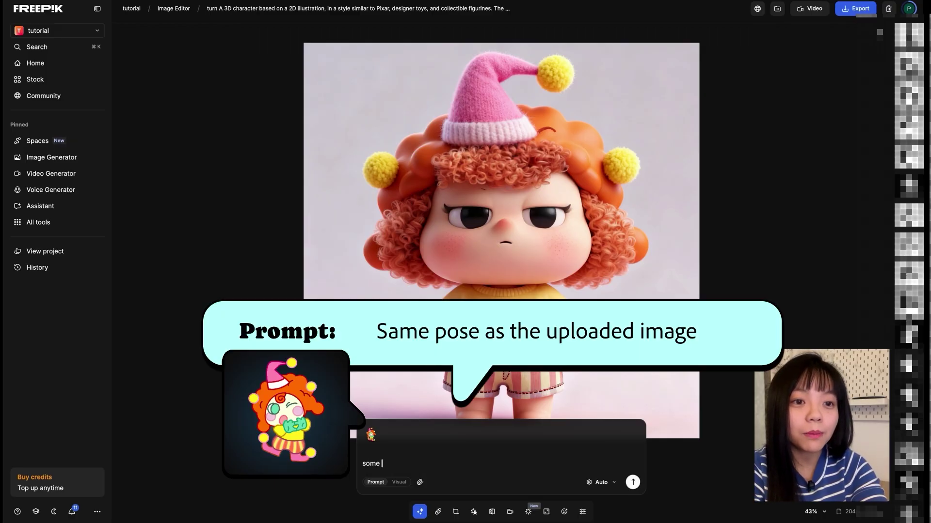
pyautogui.write('pose as the uploa')
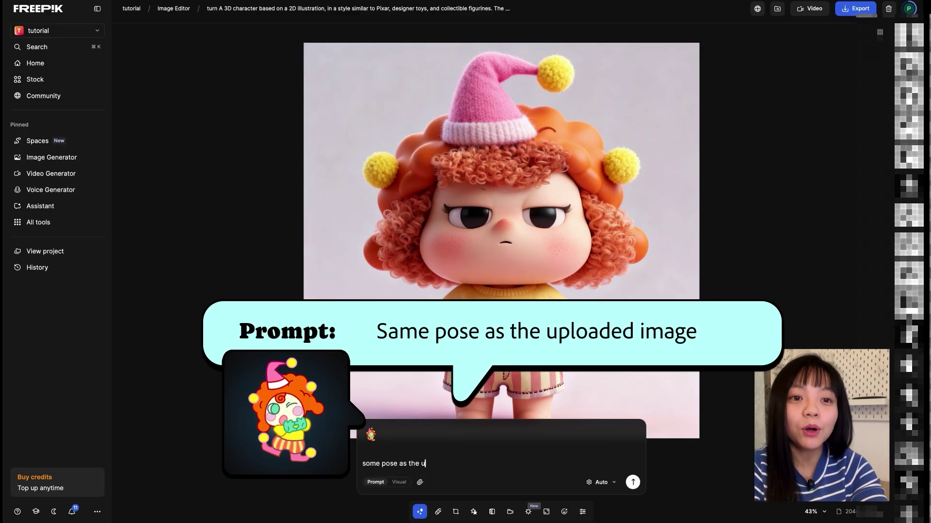
pyautogui.write('ded image')
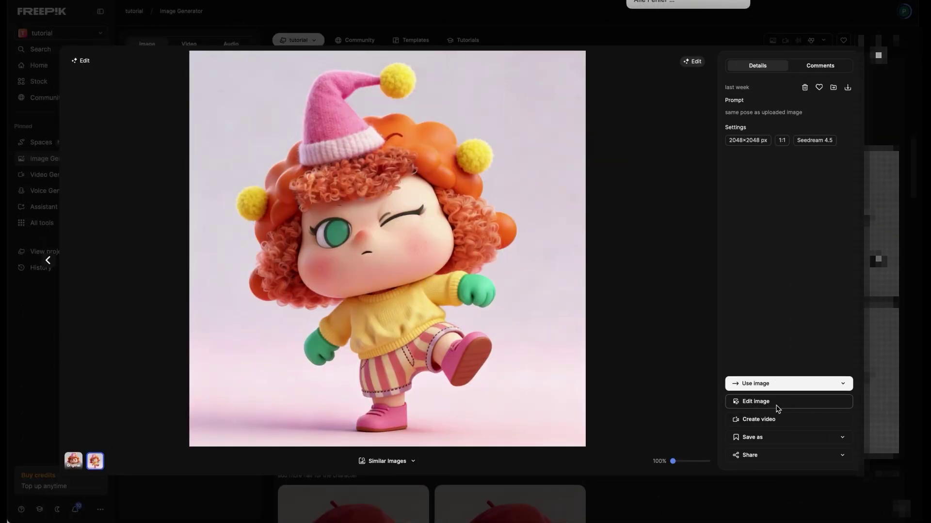
# Step: Edit the kicking-pose image with a prompt asking for wool texture on the shoes and gloves and slightly longer fur on the pants
pyautogui.click(778, 406)
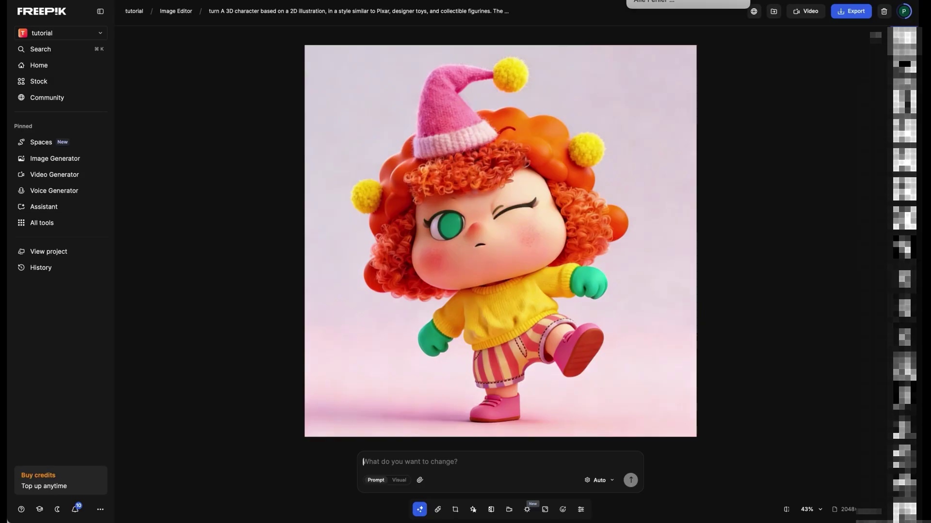
pyautogui.write('the shoes and the ')
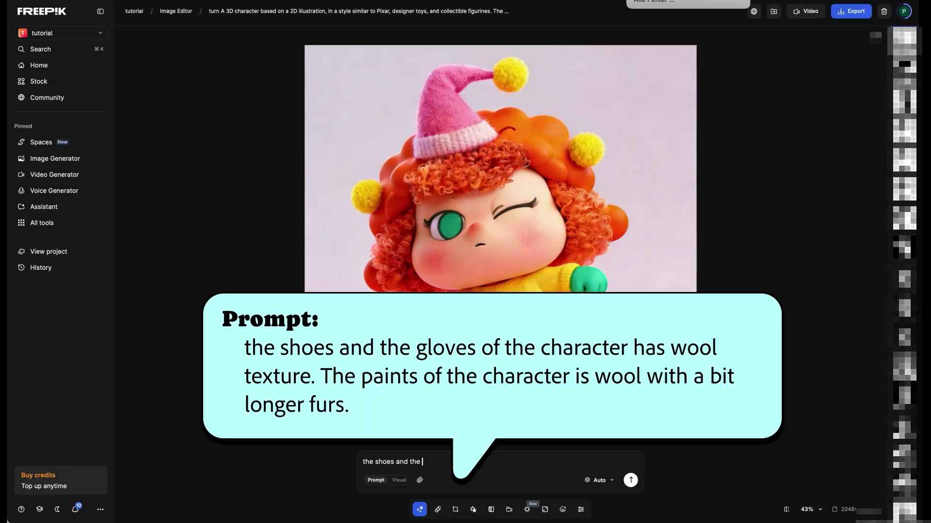
pyautogui.write('glover')
pyautogui.write('s of the character o')
pyautogui.write(' has will texsture')
pyautogui.write(' and the fur of the sho')
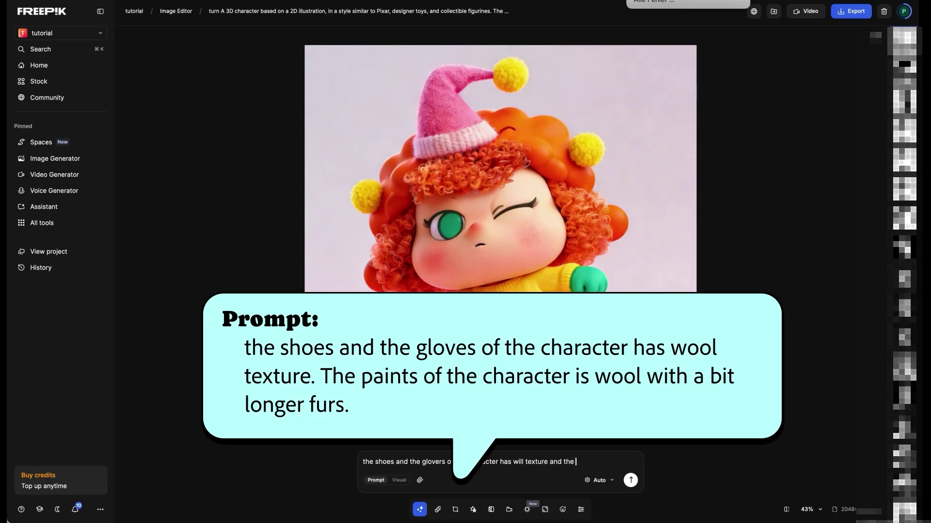
pyautogui.write('e')
pyautogui.press('BackSpace')
pyautogui.press('BackSpace')
pyautogui.press('BackSpace')
pyautogui.press('BackSpace')
pyautogui.write('paint has a bit lon')
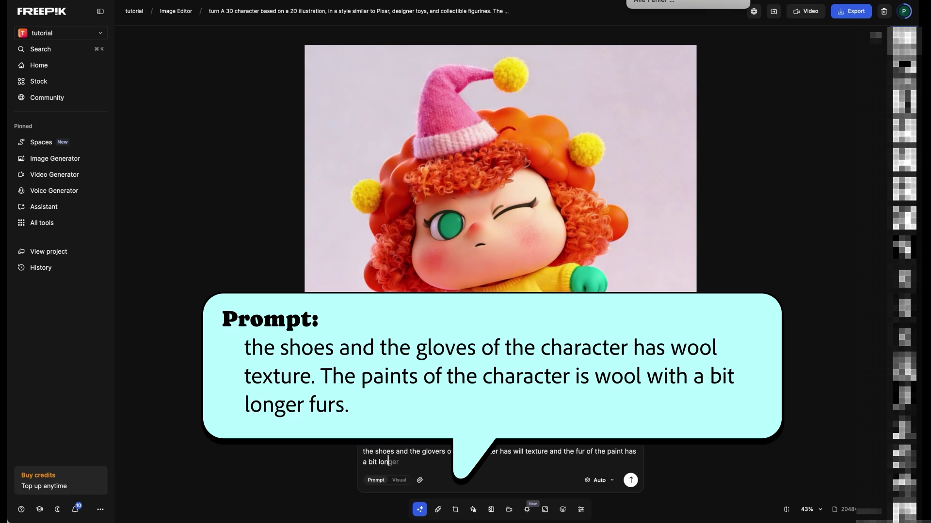
pyautogui.write('ger fur')
pyautogui.click(631, 481)
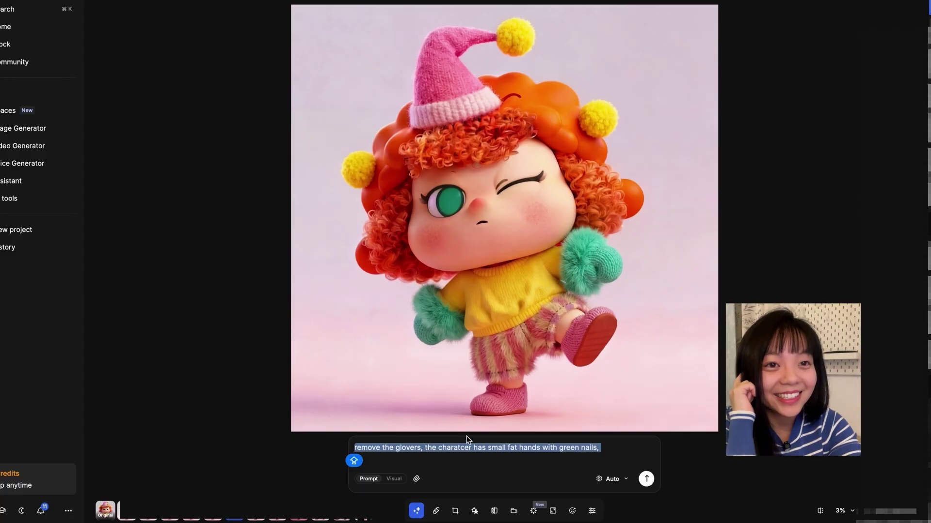
# Step: Extend the glove-removal prompt with a tiny heart-shaped crocodile-leather handbag, thick gold chain strap and glossy red cut-out shoes, and inspect the edited character
pyautogui.write('The character wears a tiny small feminine handbag featuring a heart-shaped silhouette,')
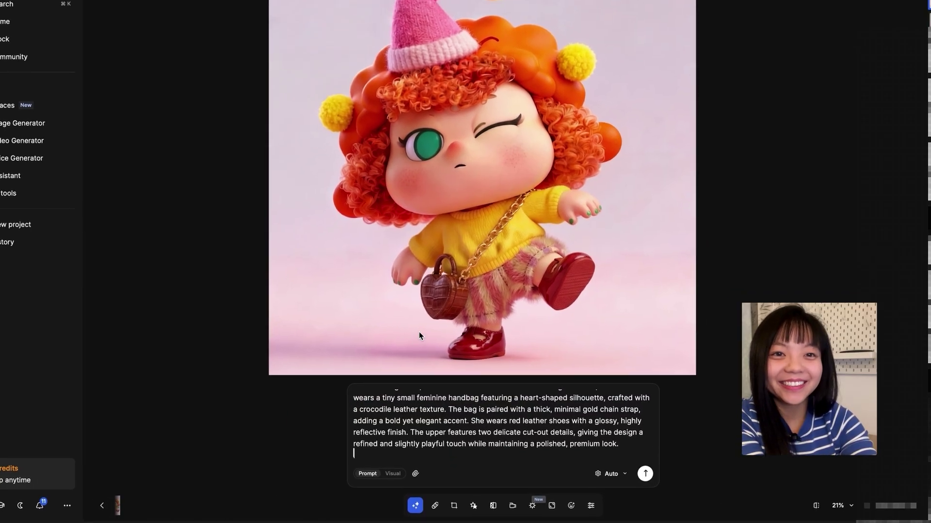
pyautogui.scroll(-3, 735, 279)
pyautogui.hscroll(3, 736, 278)
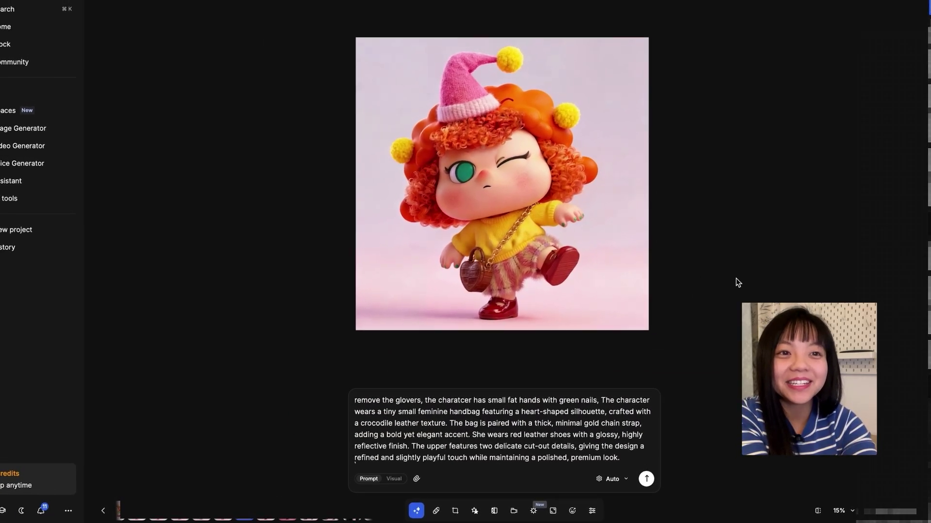
pyautogui.scroll(5, 736, 282)
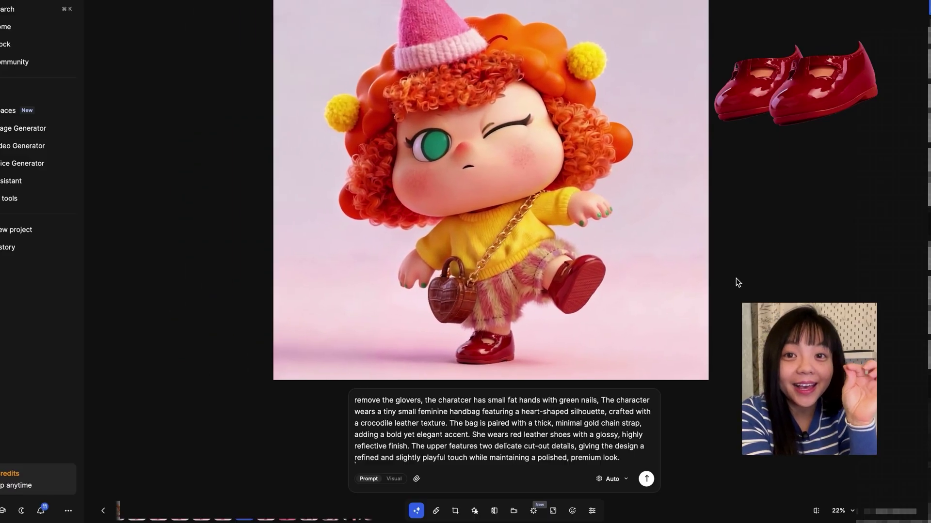
pyautogui.hscroll(-2, 736, 281)
pyautogui.scroll(-2, 736, 281)
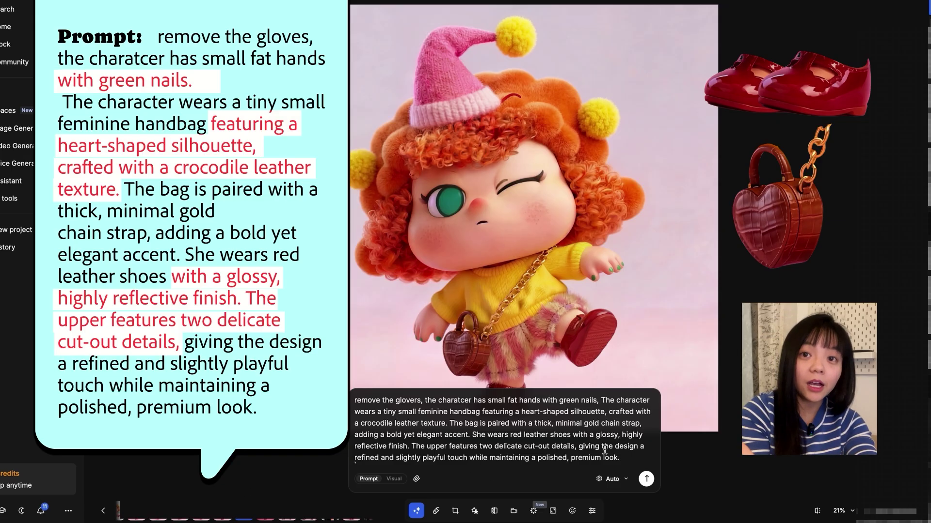
# Step: Clear the handbag and shoes text from the edit prompt
pyautogui.tripleClick(620, 458)
pyautogui.press('BackSpace')
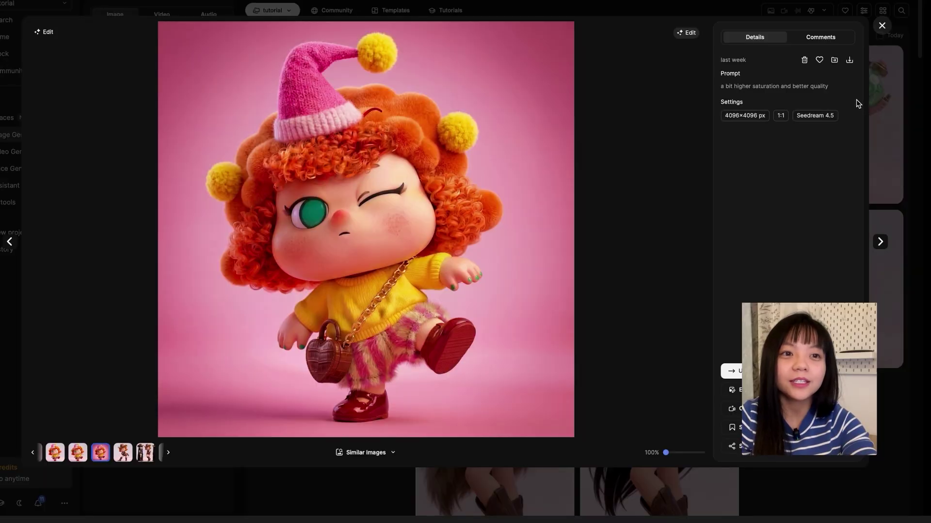
# Step: Download the 4096×4096 px character image made with higher saturation and better quality
pyautogui.click(849, 60)
pyautogui.click(845, 153)
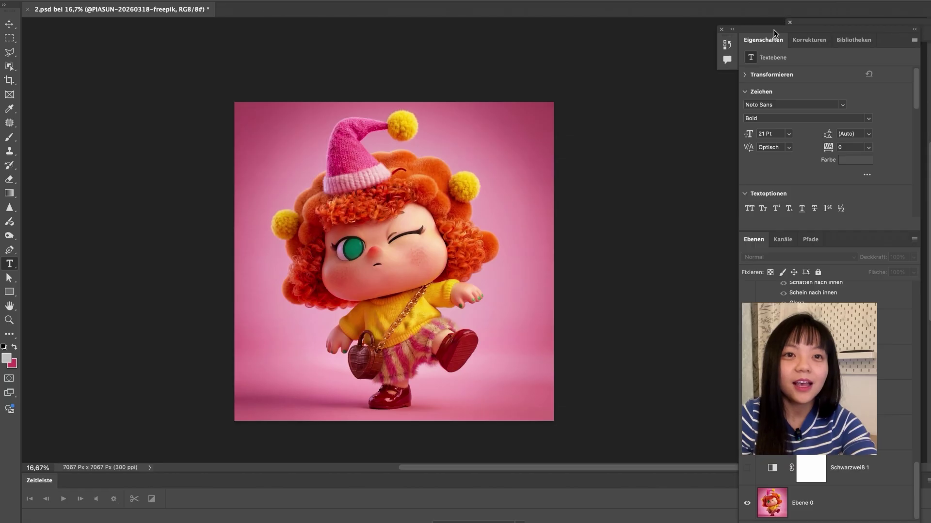
# Step: Switch to 2.psd in Photoshop and move the floating properties and layers panels away from the canvas
pyautogui.moveTo(774, 33); pyautogui.dragTo(879, 17)
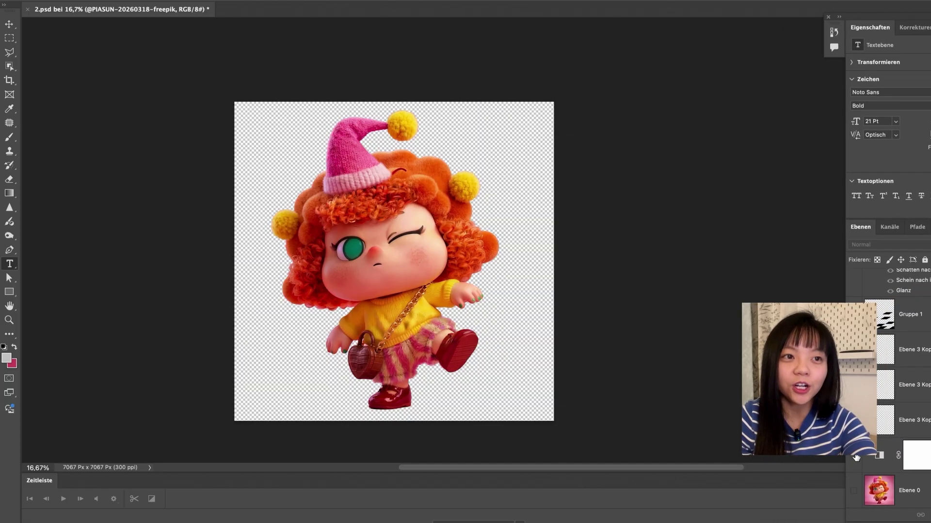